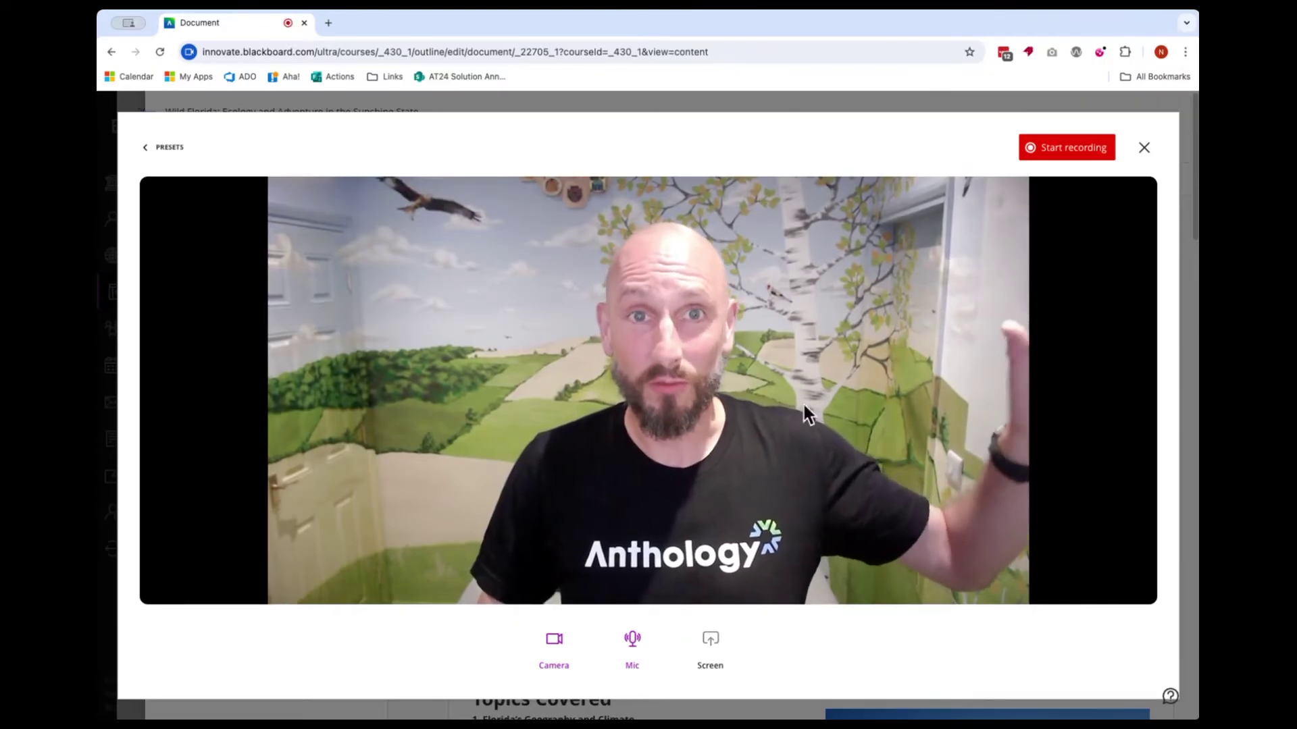
- Record a 5-second webcam introduction and stop it so the clip uploads
click(1078, 152)
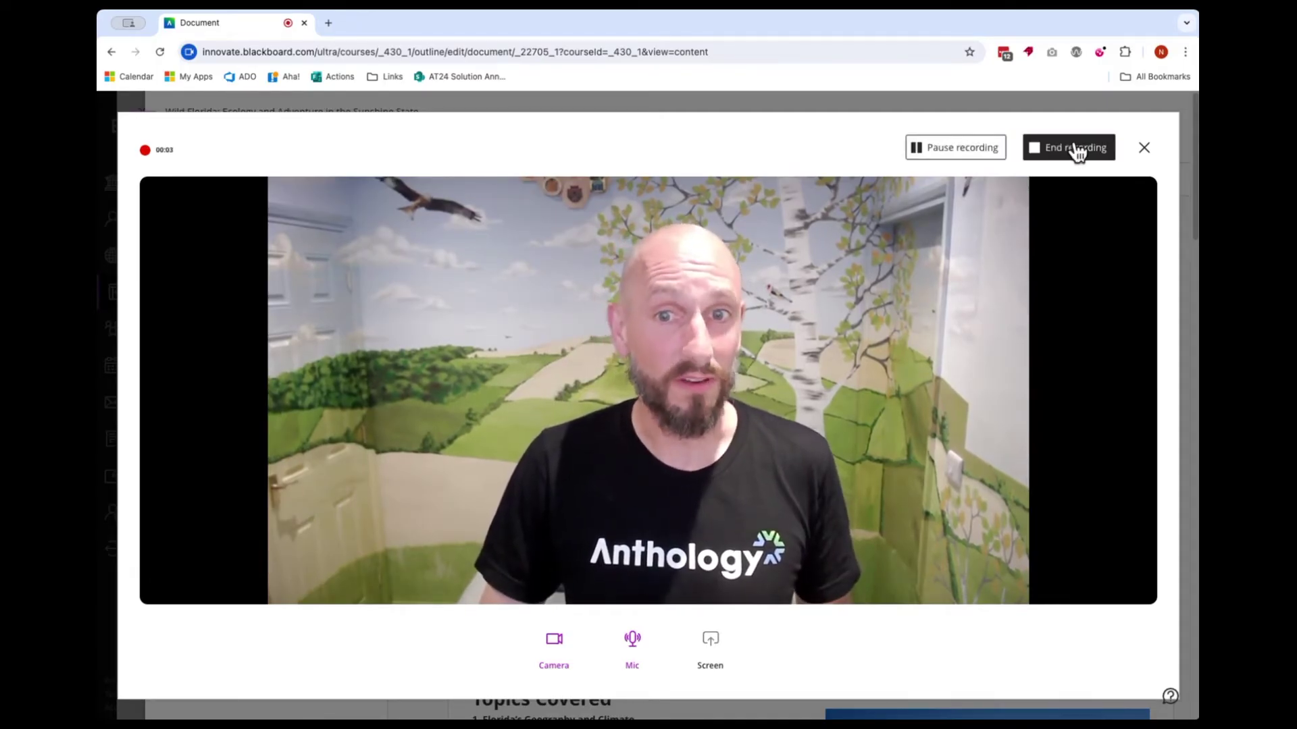
click(963, 157)
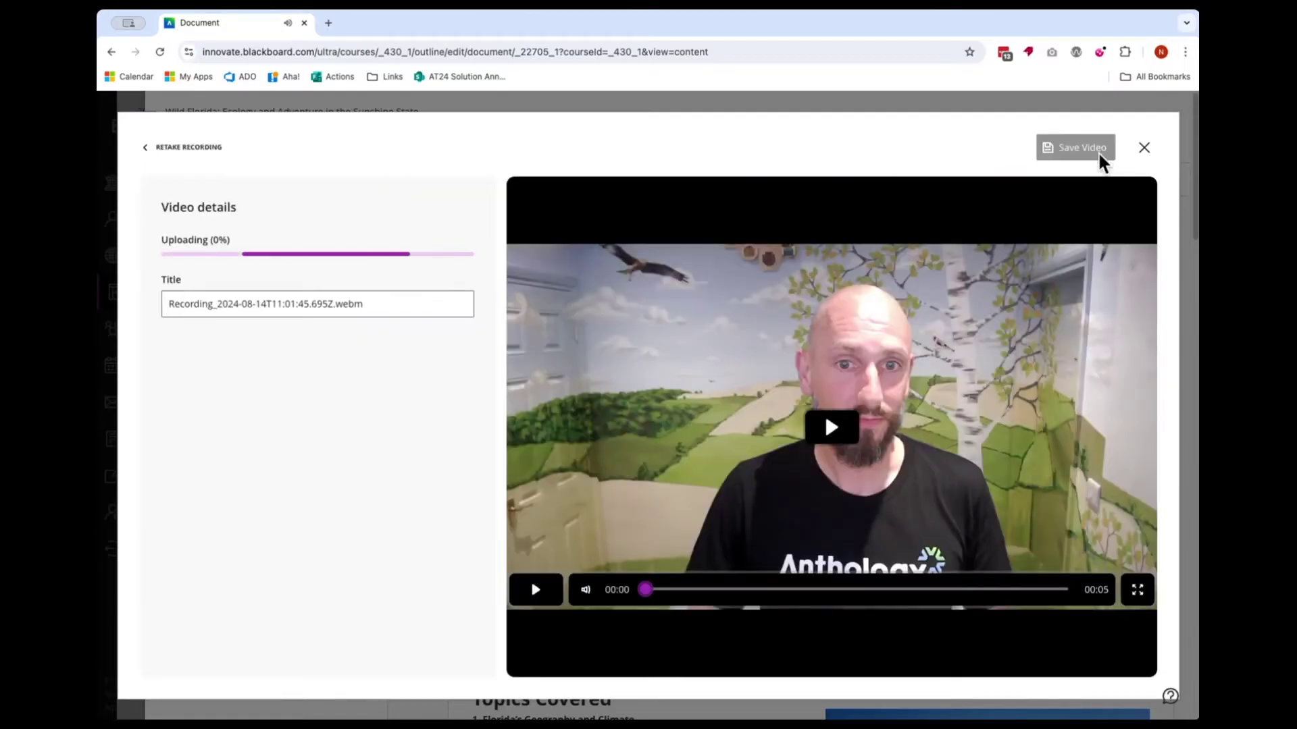
- Preview the clip, retitle it 'Instructor Introduction' and save it into the Module 1 Overview page
click(851, 429)
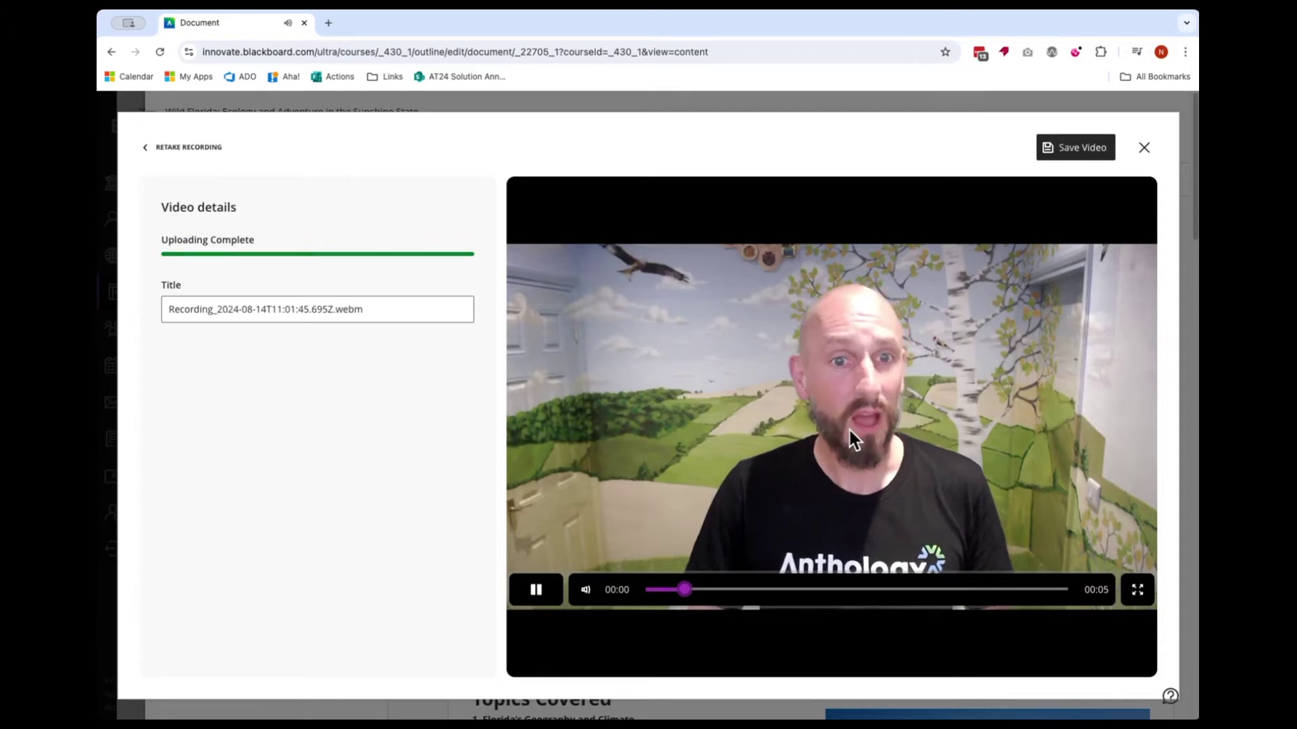
click(850, 431)
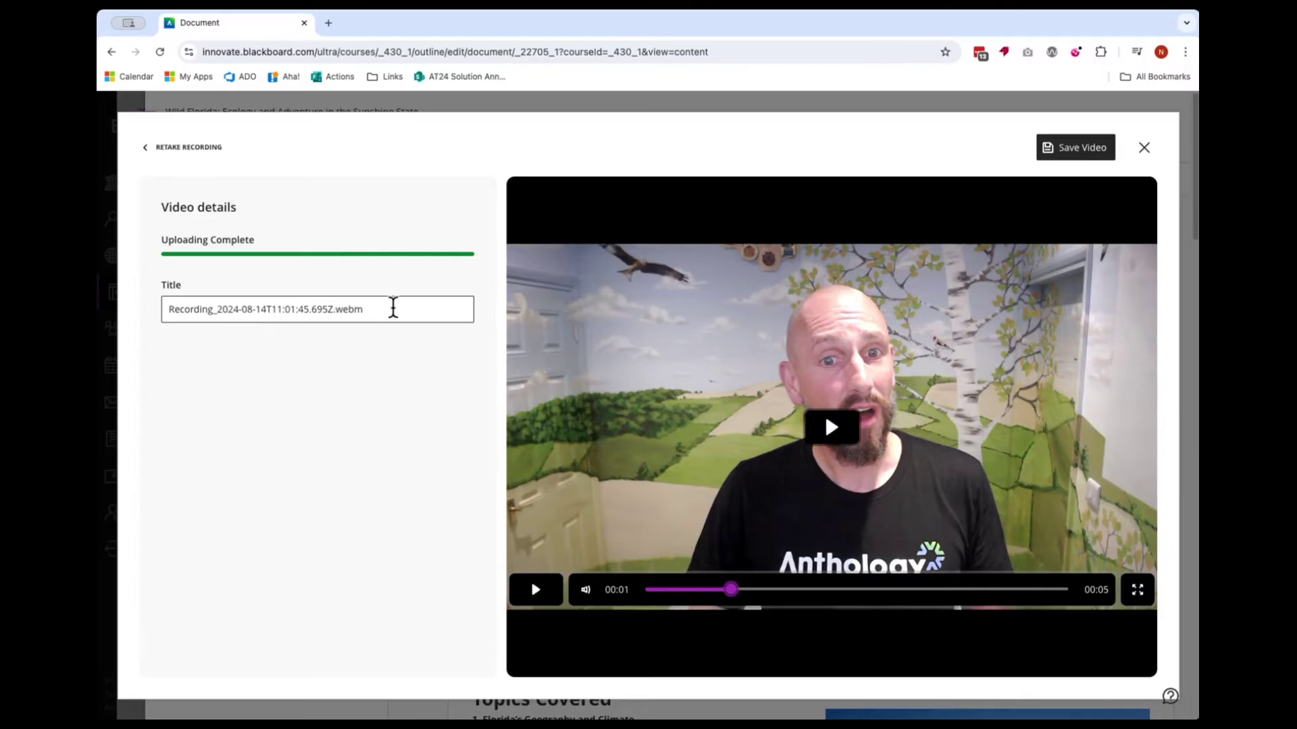
drag(394, 309, 114, 314)
text(vsd)
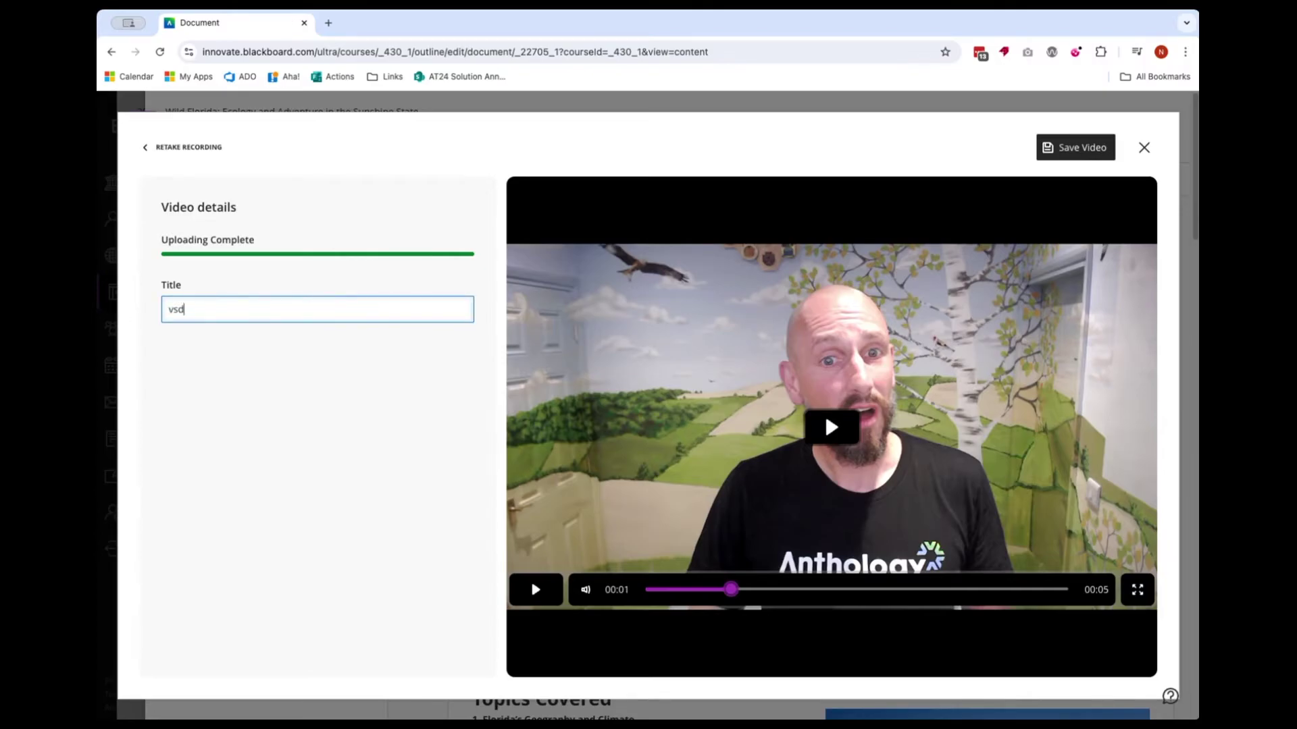
text(Instructor Introduction)
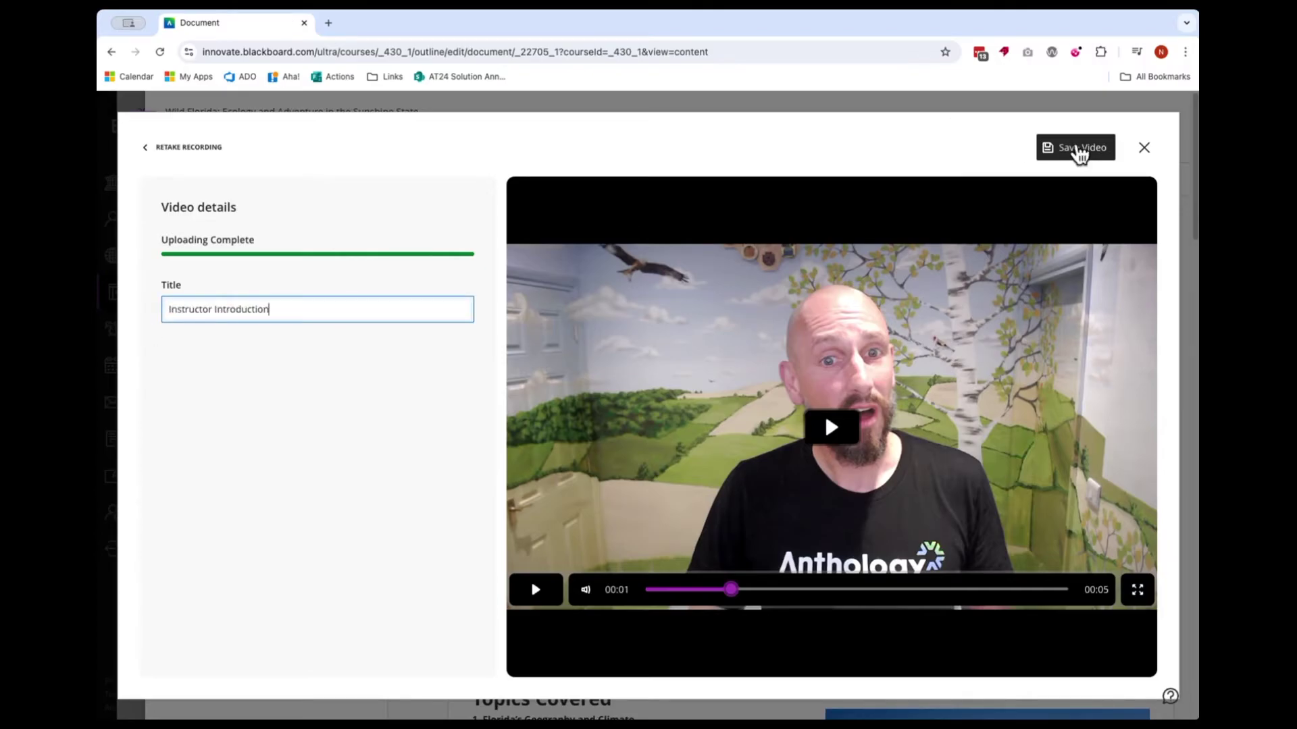
click(1077, 149)
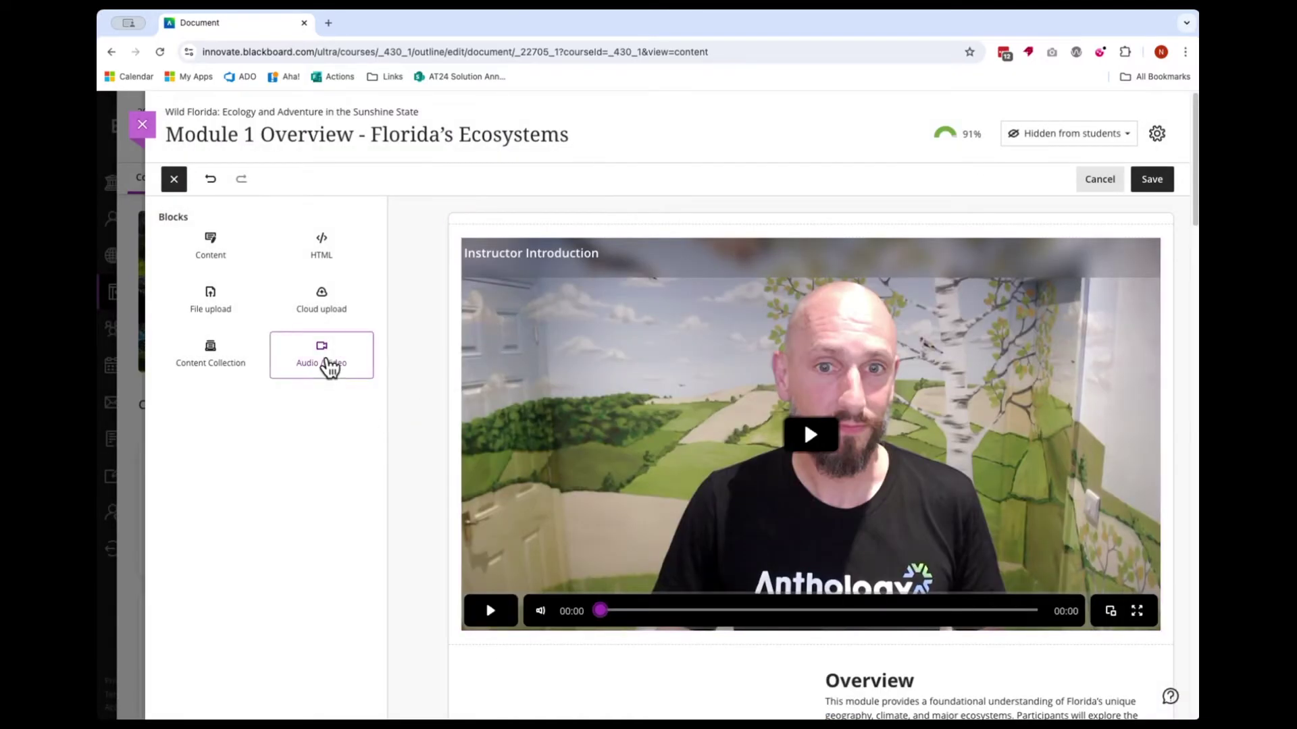
- Add a new Audio/Video block and choose Audio & Screen recording
click(329, 367)
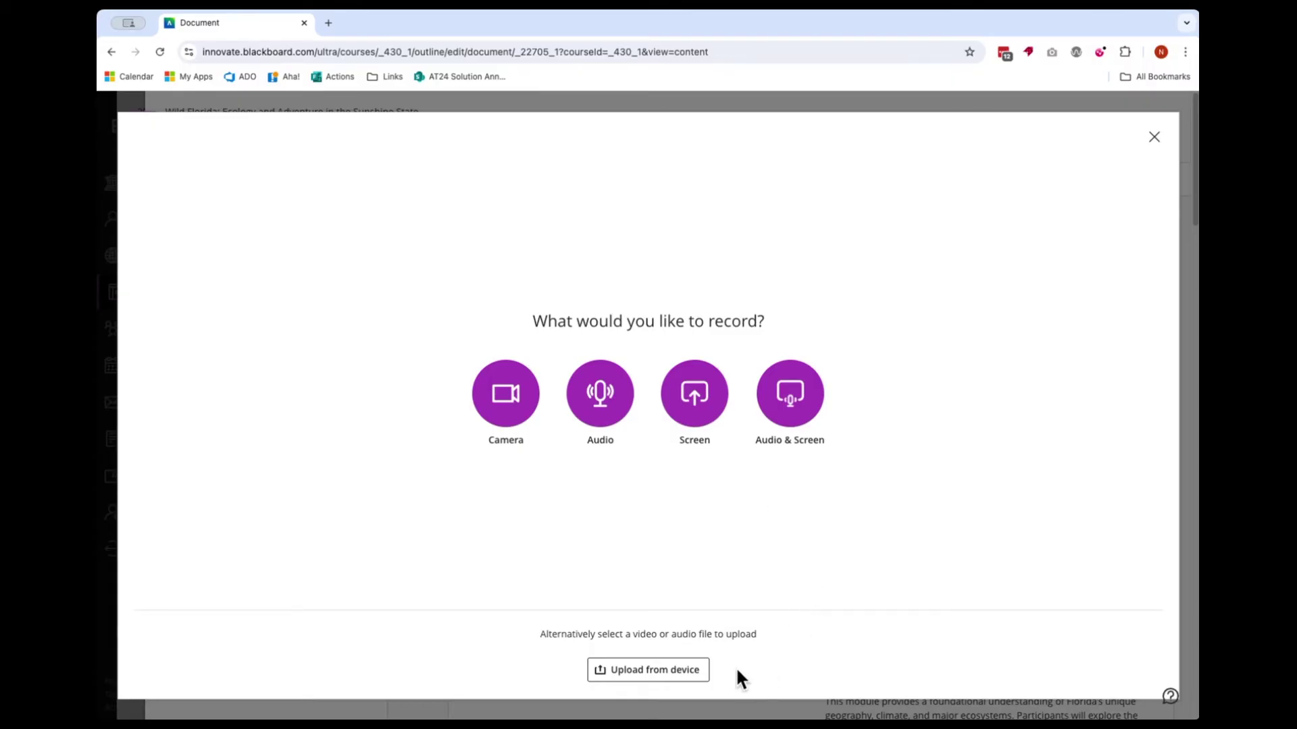
click(789, 400)
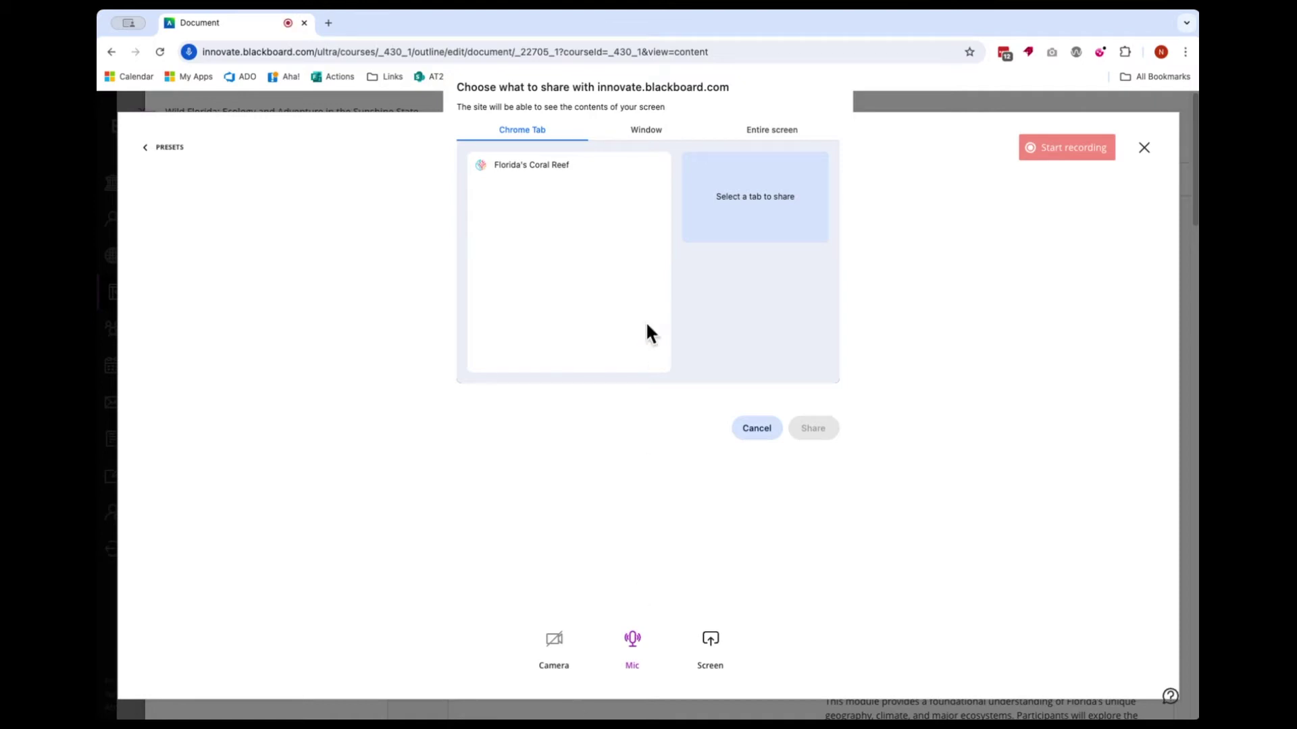
- Share the Florida's Coral Reef Chrome tab and start the screen recording
click(638, 129)
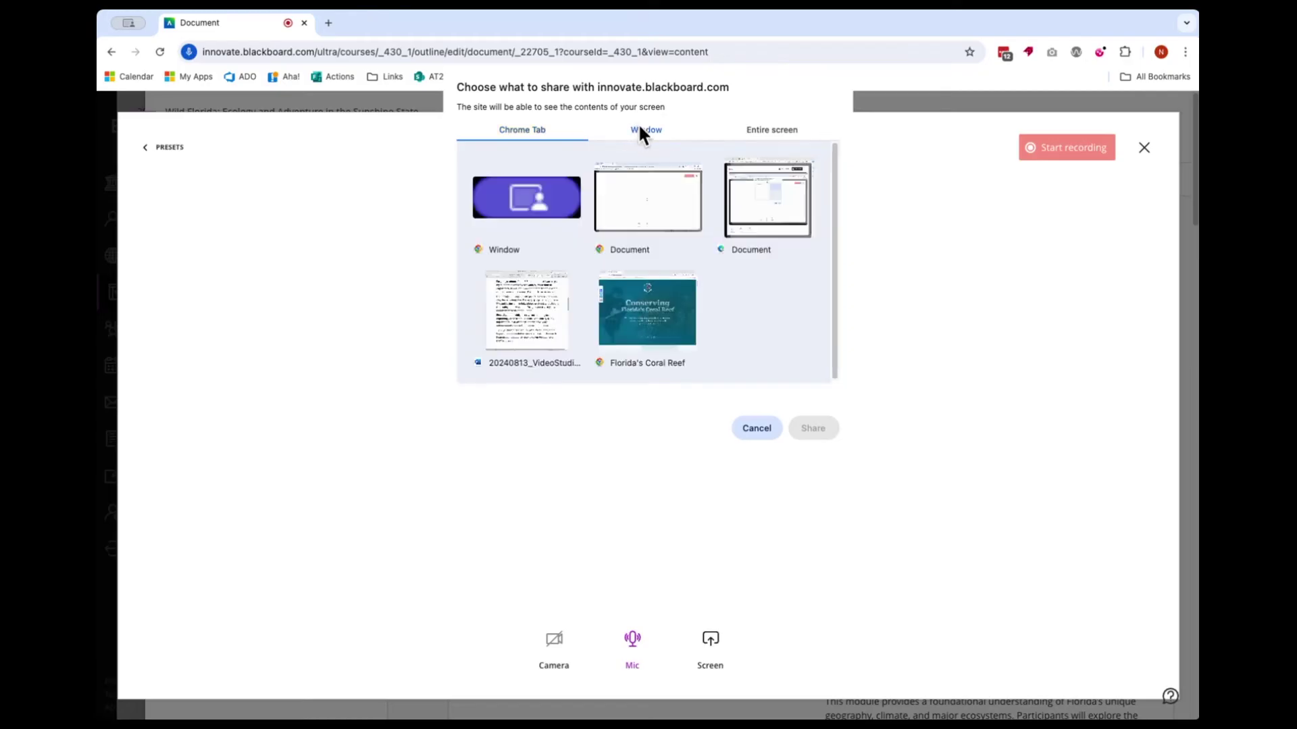
click(796, 136)
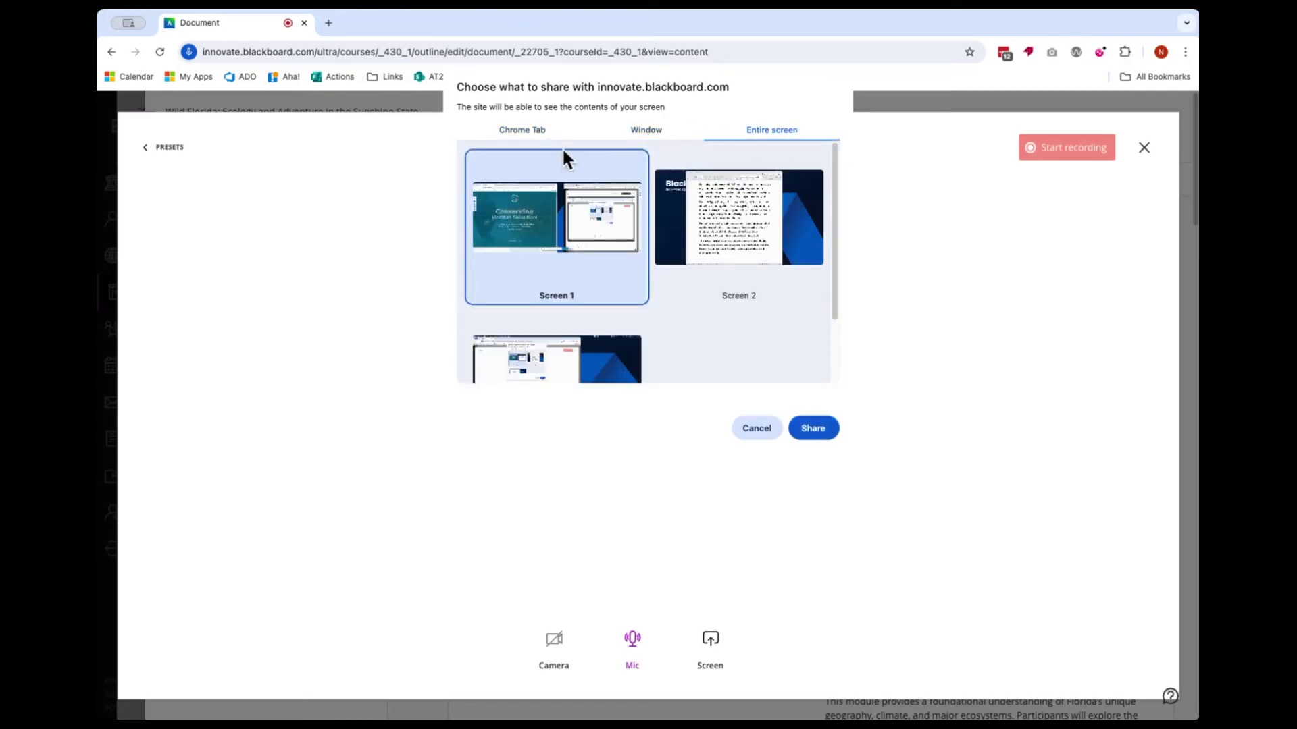
click(536, 128)
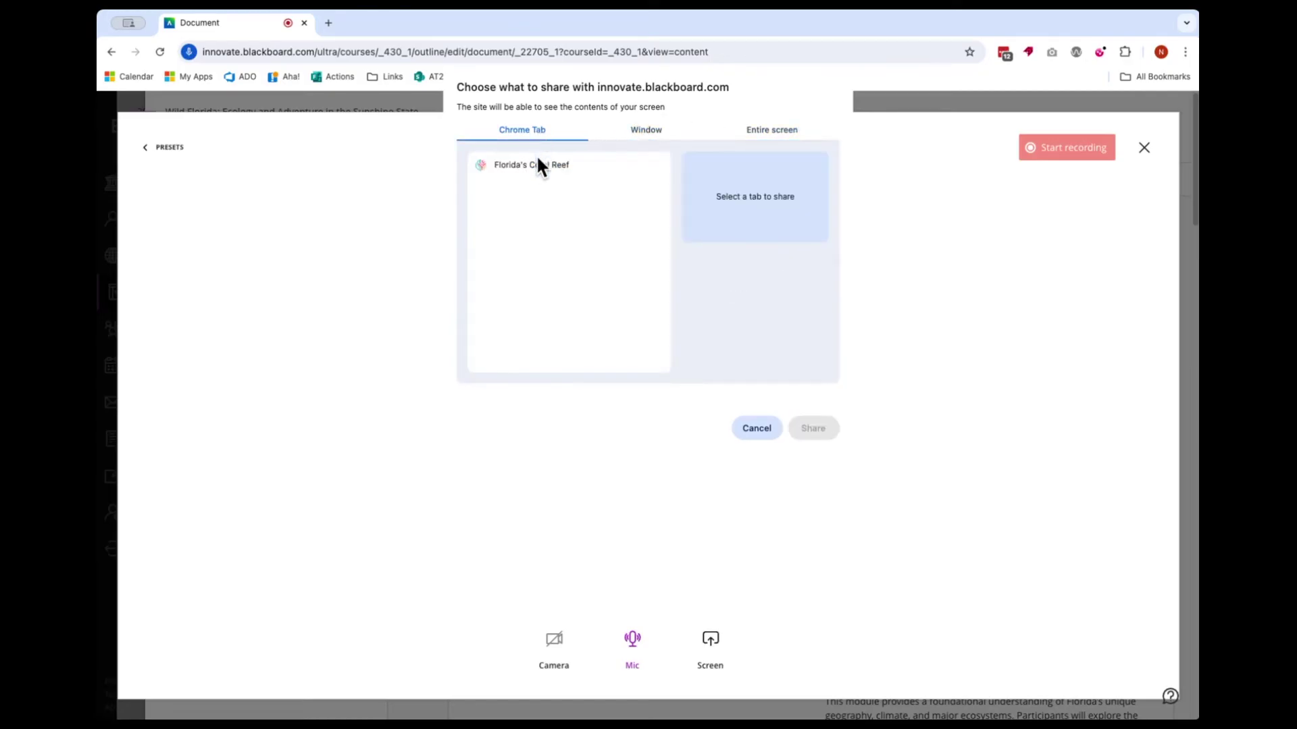
click(539, 165)
click(812, 428)
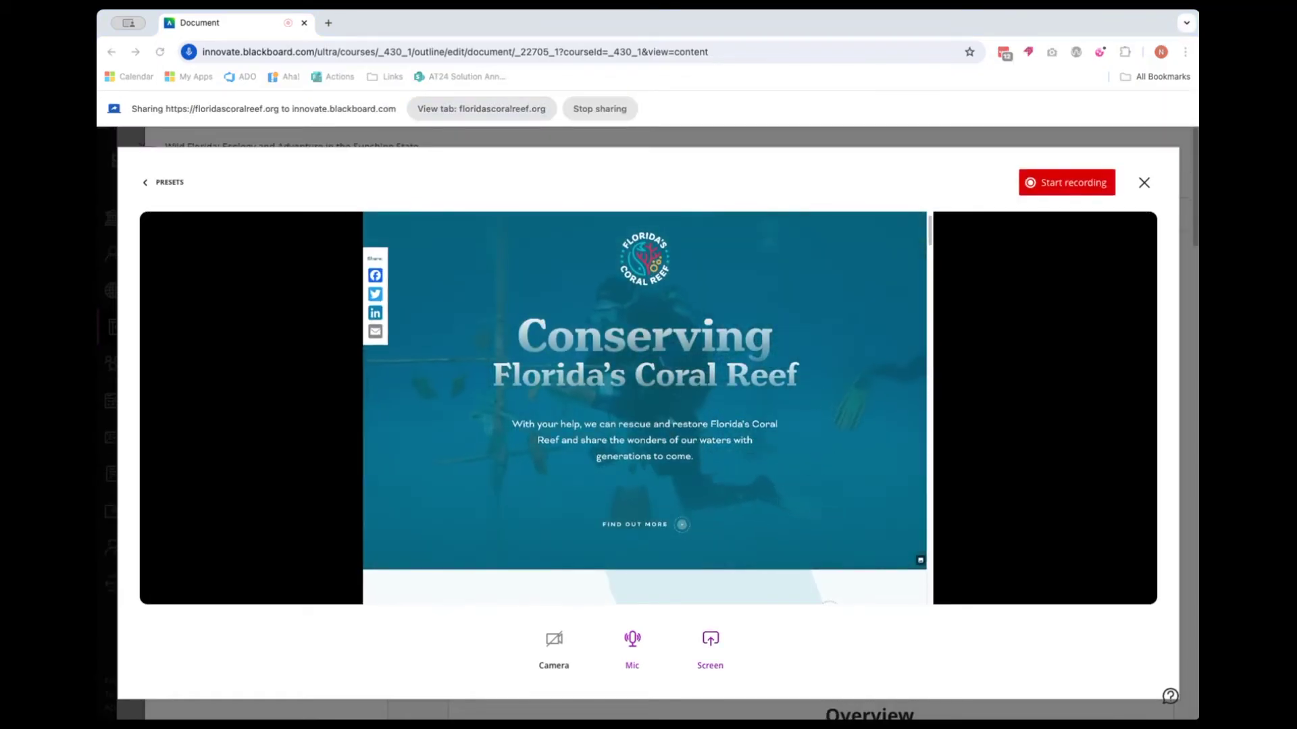
click(1088, 183)
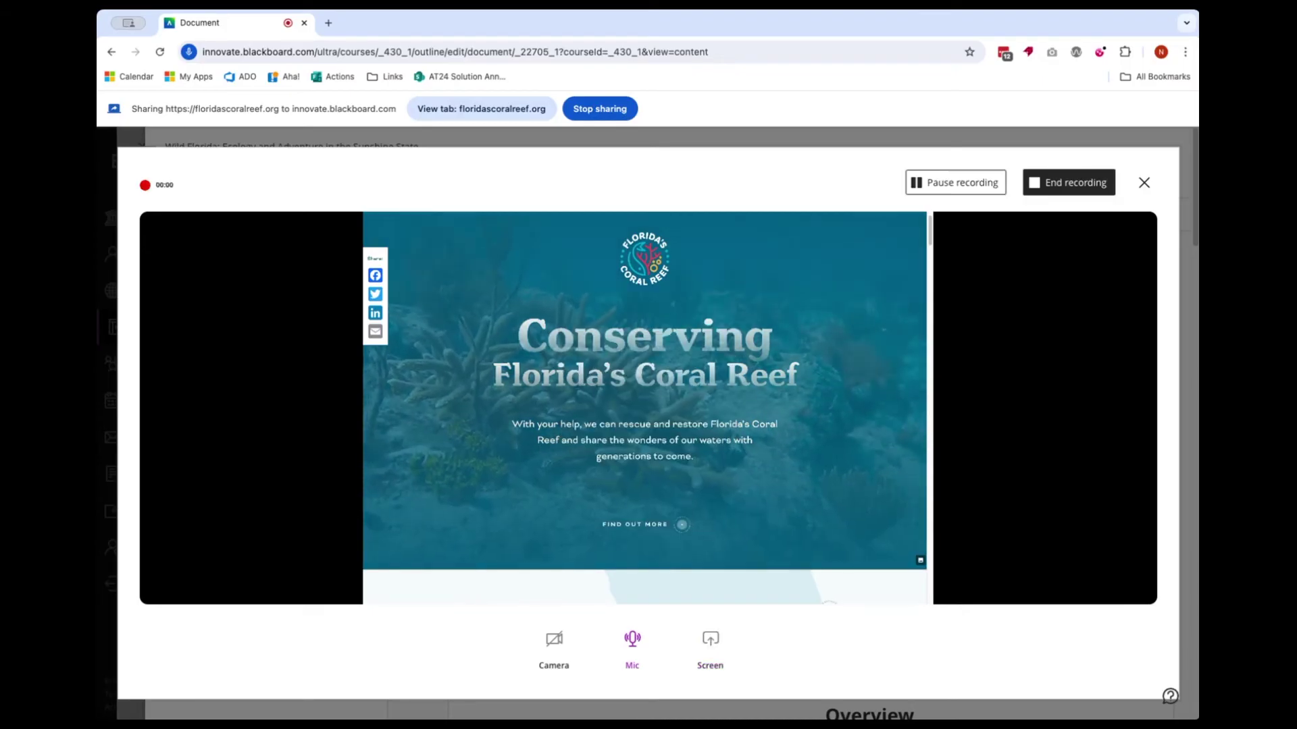
scroll(645, 408, down, 3)
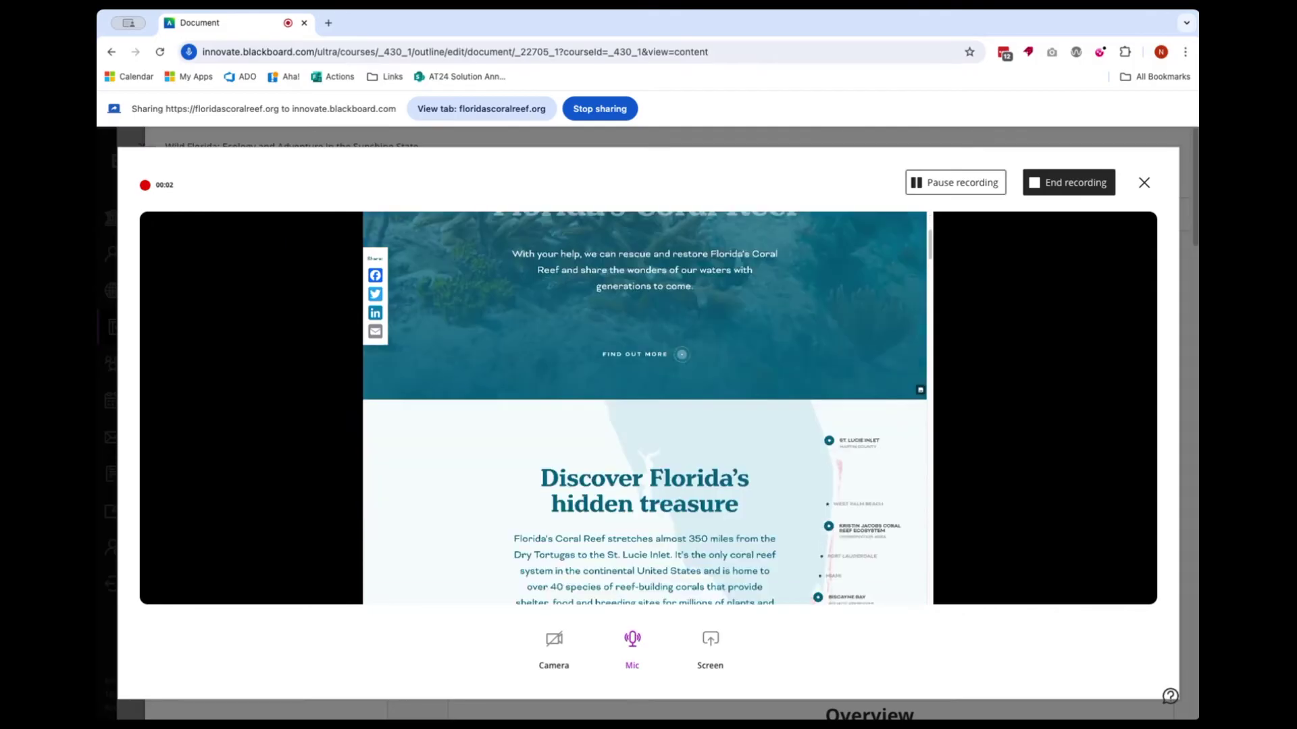
scroll(645, 409, down, 3)
scroll(644, 408, down, 1)
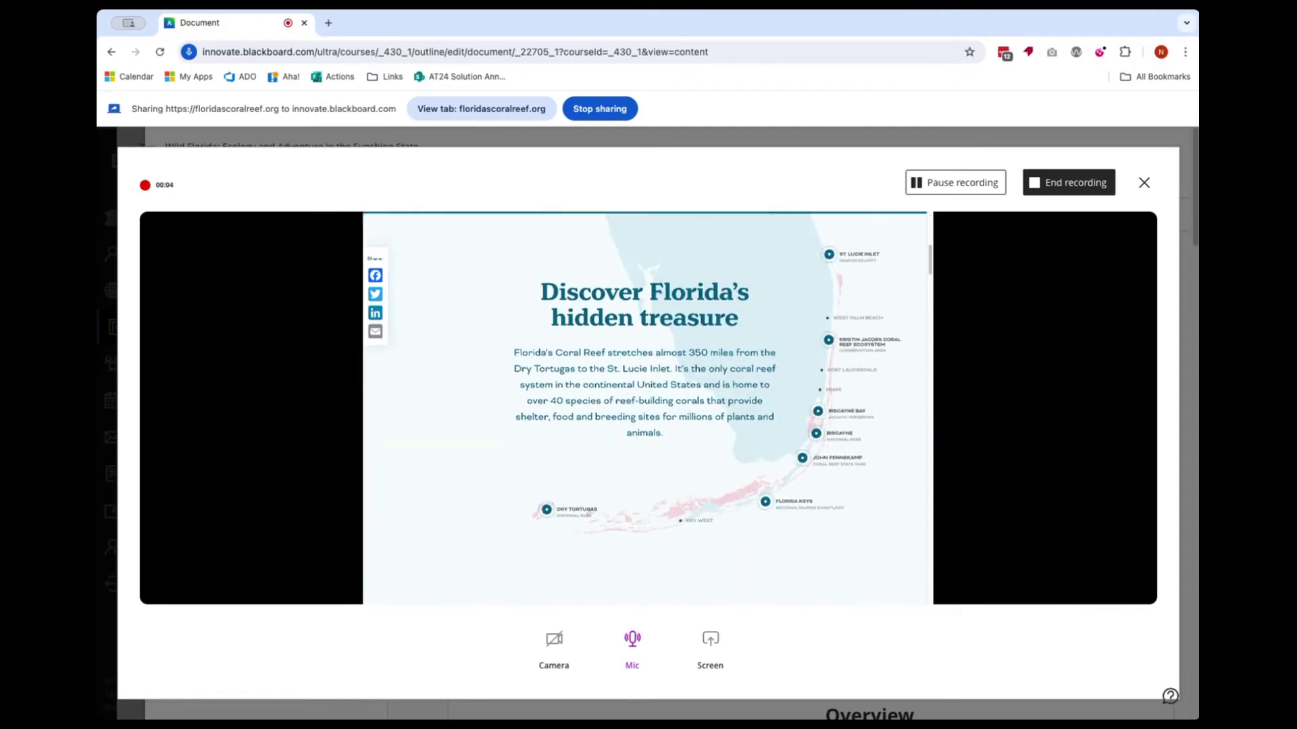
- End the coral reef website recording so the 7-second clip uploads
click(1067, 182)
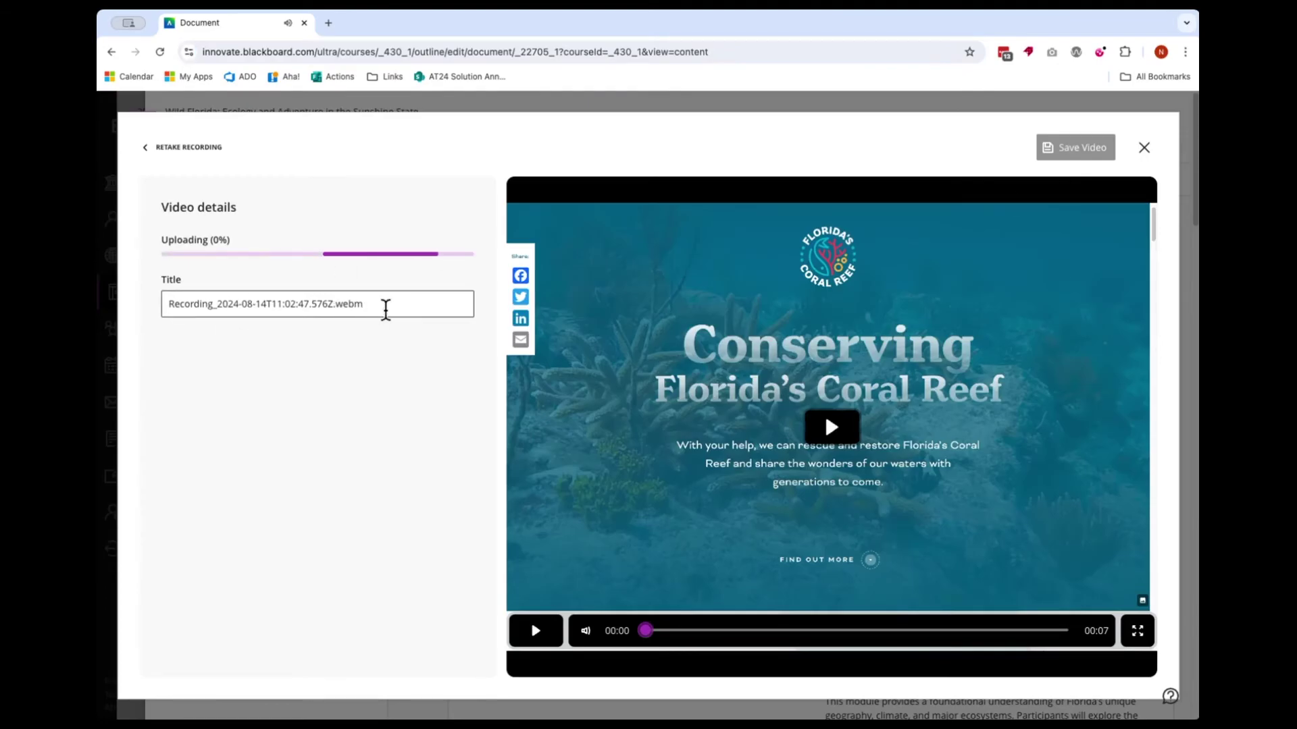
- Retitle the clip 'Florida's Coral Reef - Website Overview' and save it into the page
drag(385, 306, 98, 312)
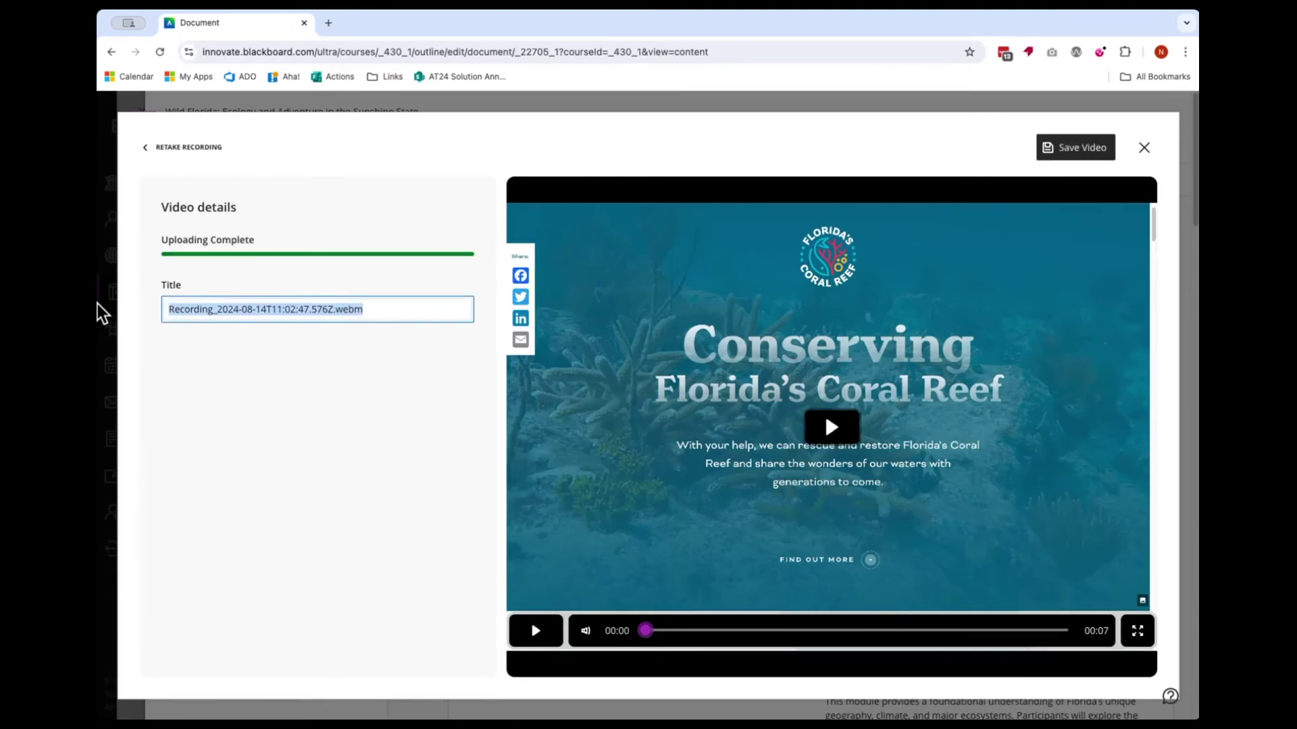
text(vsdr)
key(BackSpace)
key(BackSpace)
key(BackSpace)
text(Florida's Coral Reef - Website Overview)
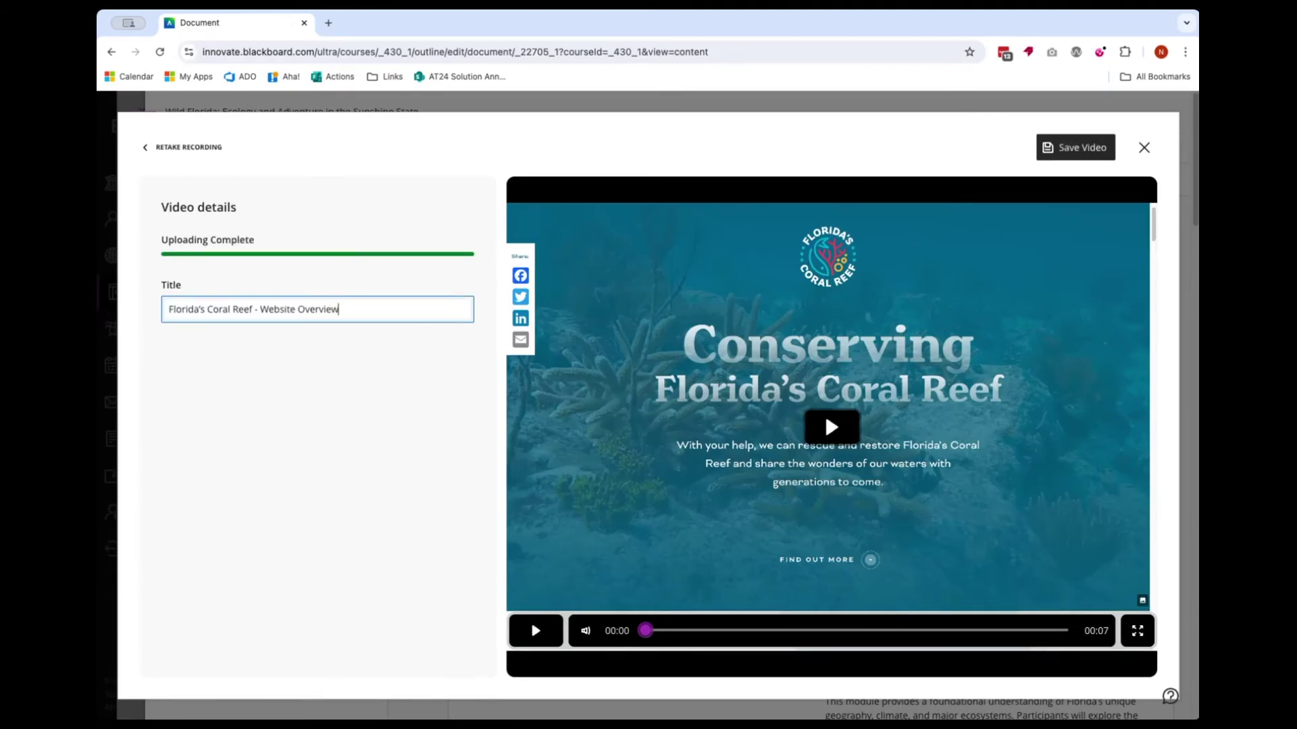
click(1084, 147)
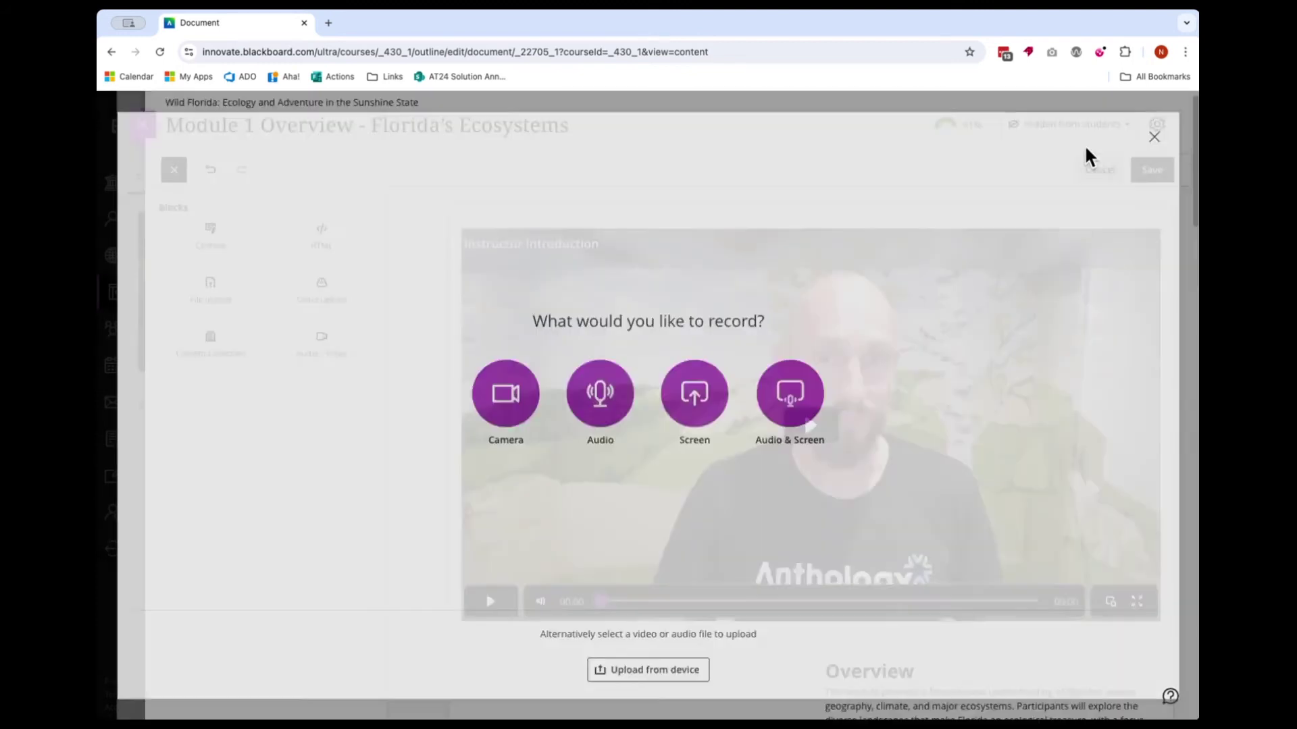
scroll(1007, 246, down, 2)
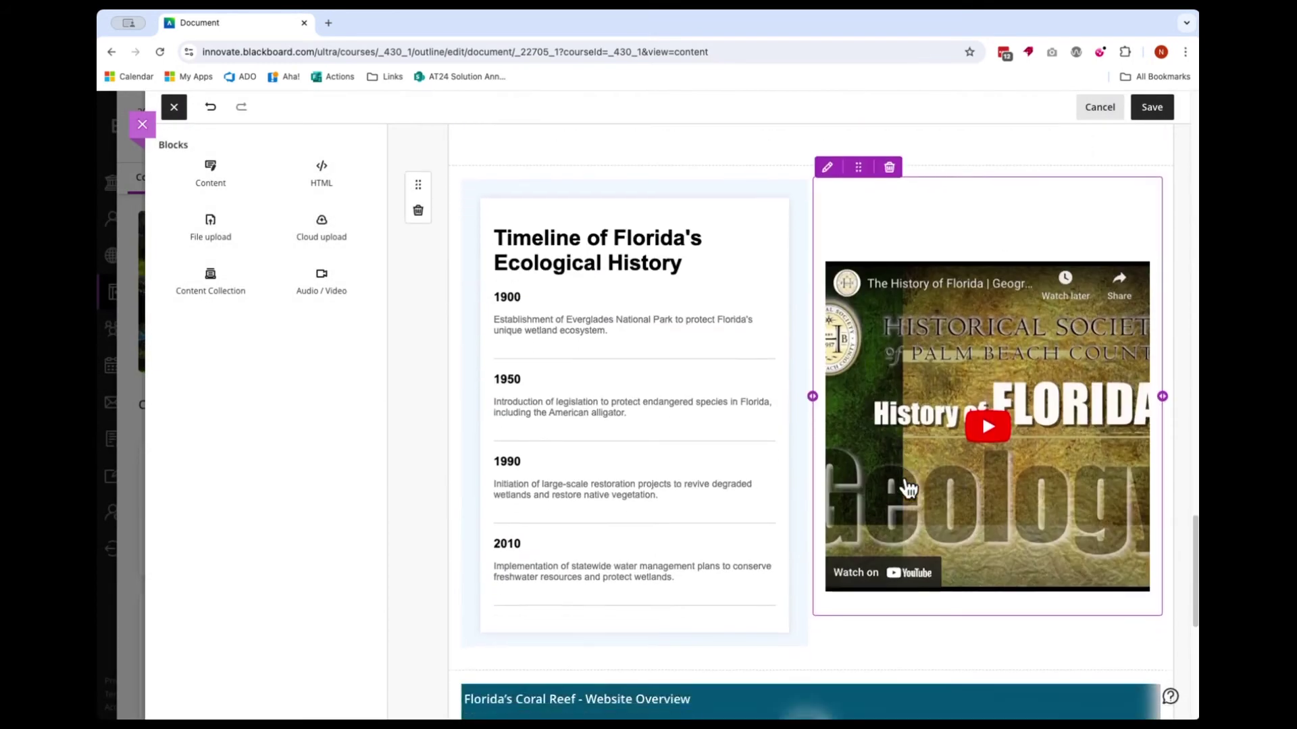
scroll(906, 487, down, 3)
scroll(908, 490, down, 1)
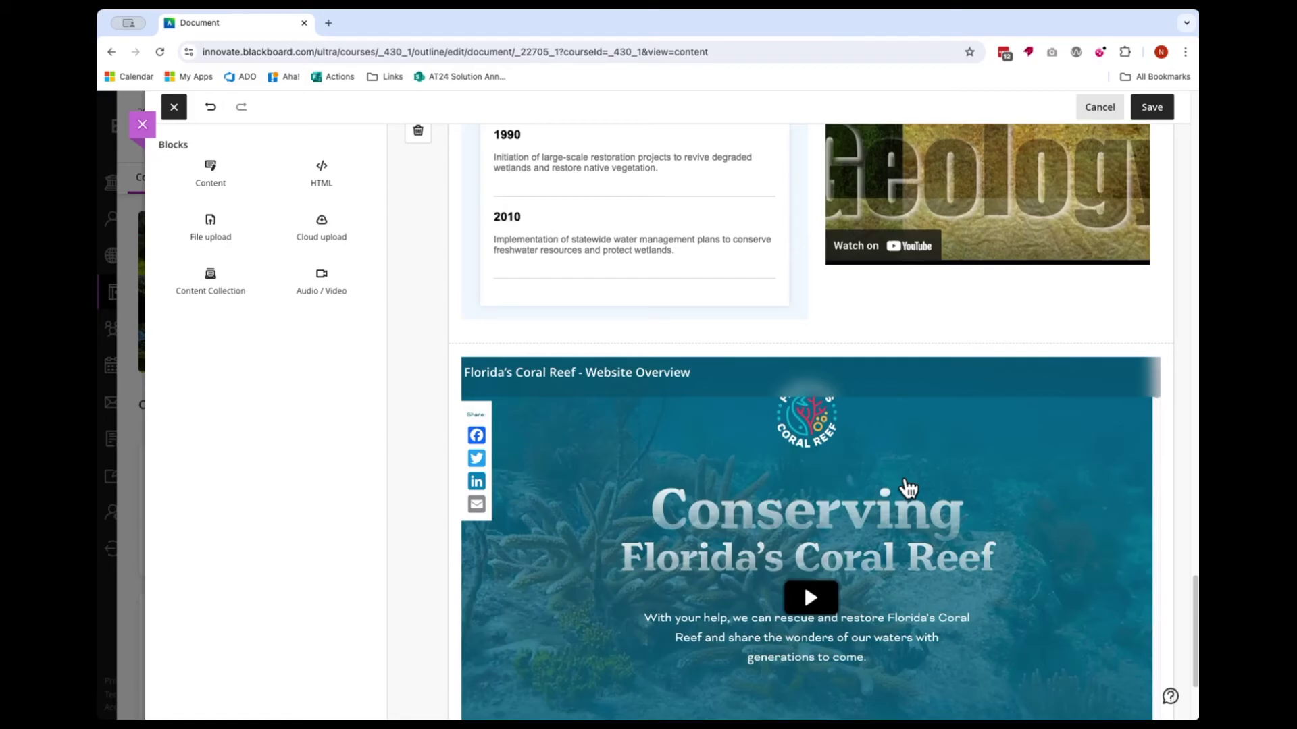
scroll(908, 490, up, 3)
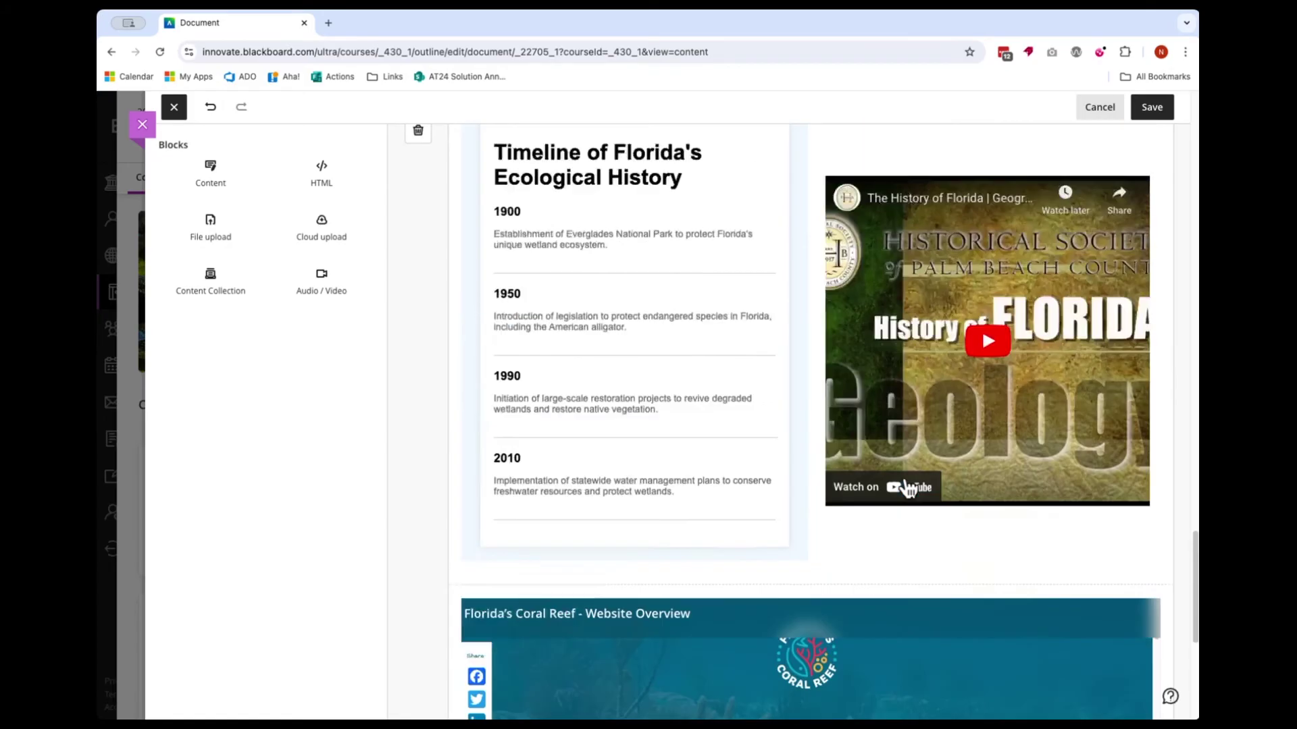
scroll(907, 489, up, 3)
scroll(907, 489, up, 4)
scroll(909, 489, up, 5)
scroll(906, 486, up, 5)
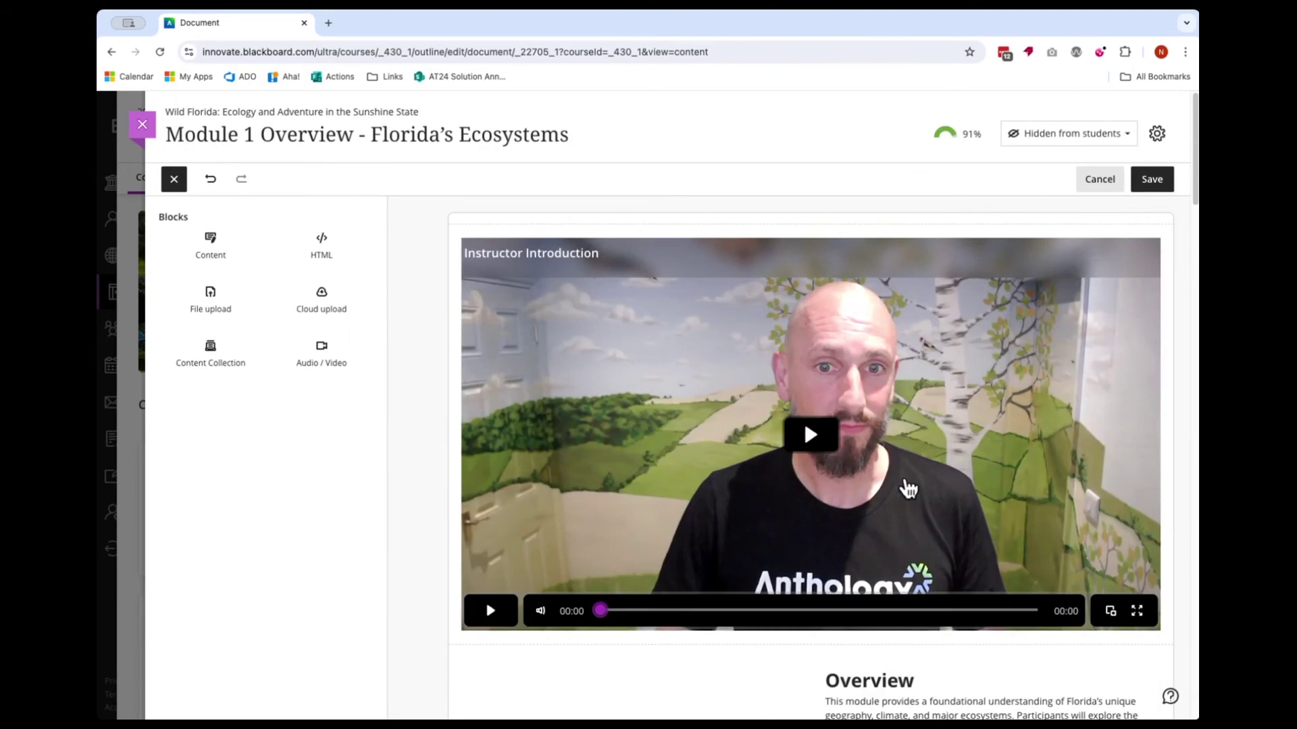
- Narrow the Instructor Introduction video, place it beside the Overview text, and save the page
drag(1163, 436, 747, 461)
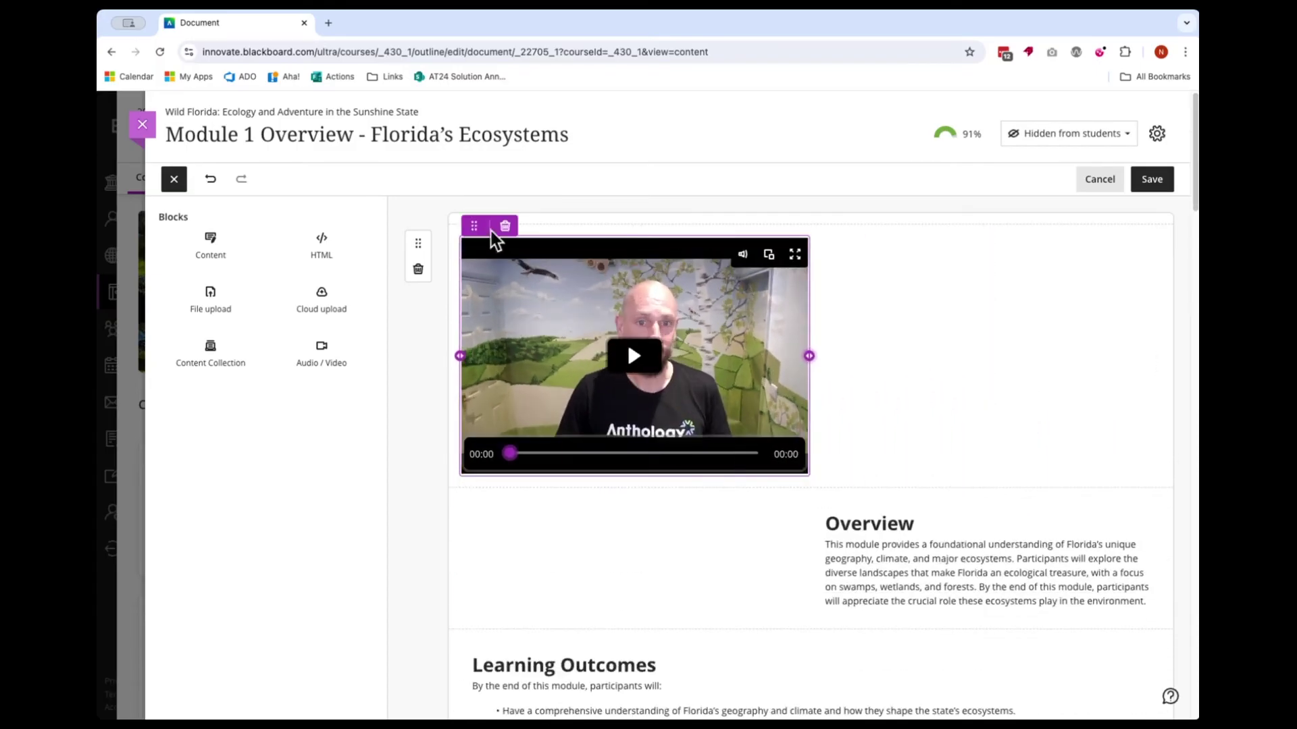
drag(470, 221, 478, 508)
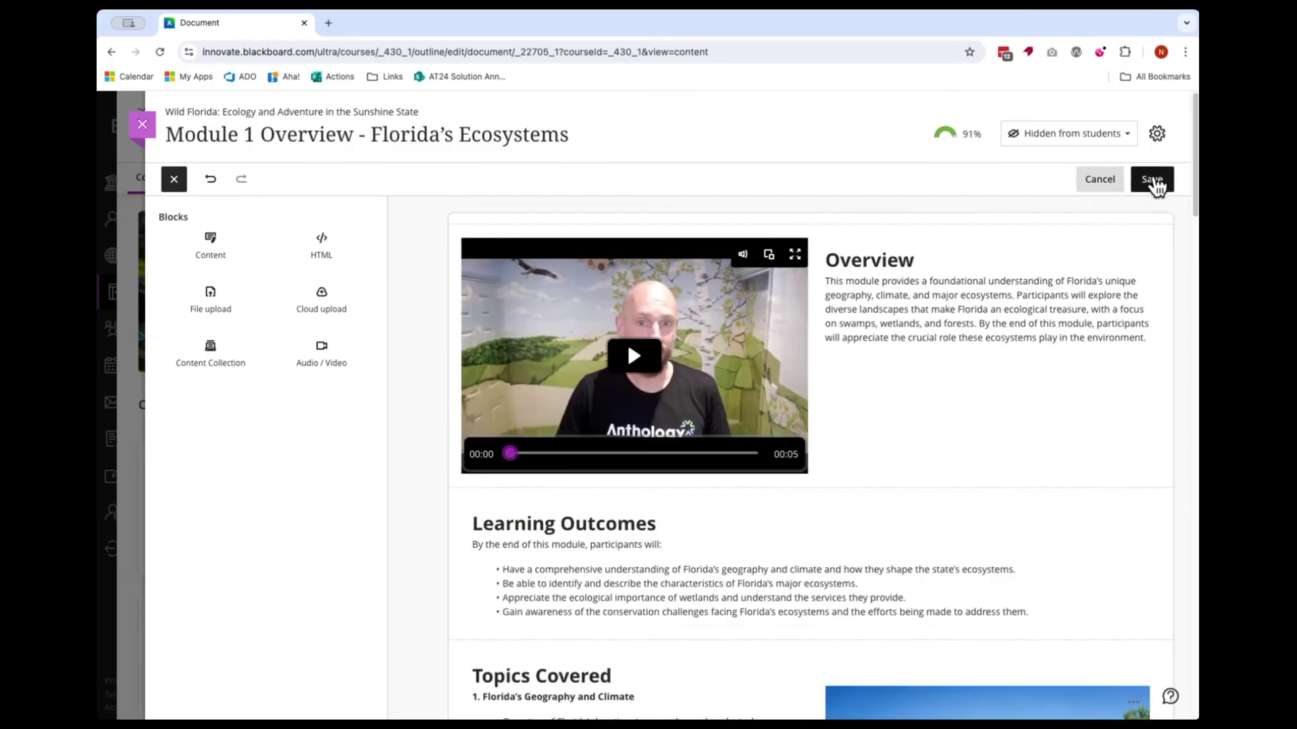
click(1155, 181)
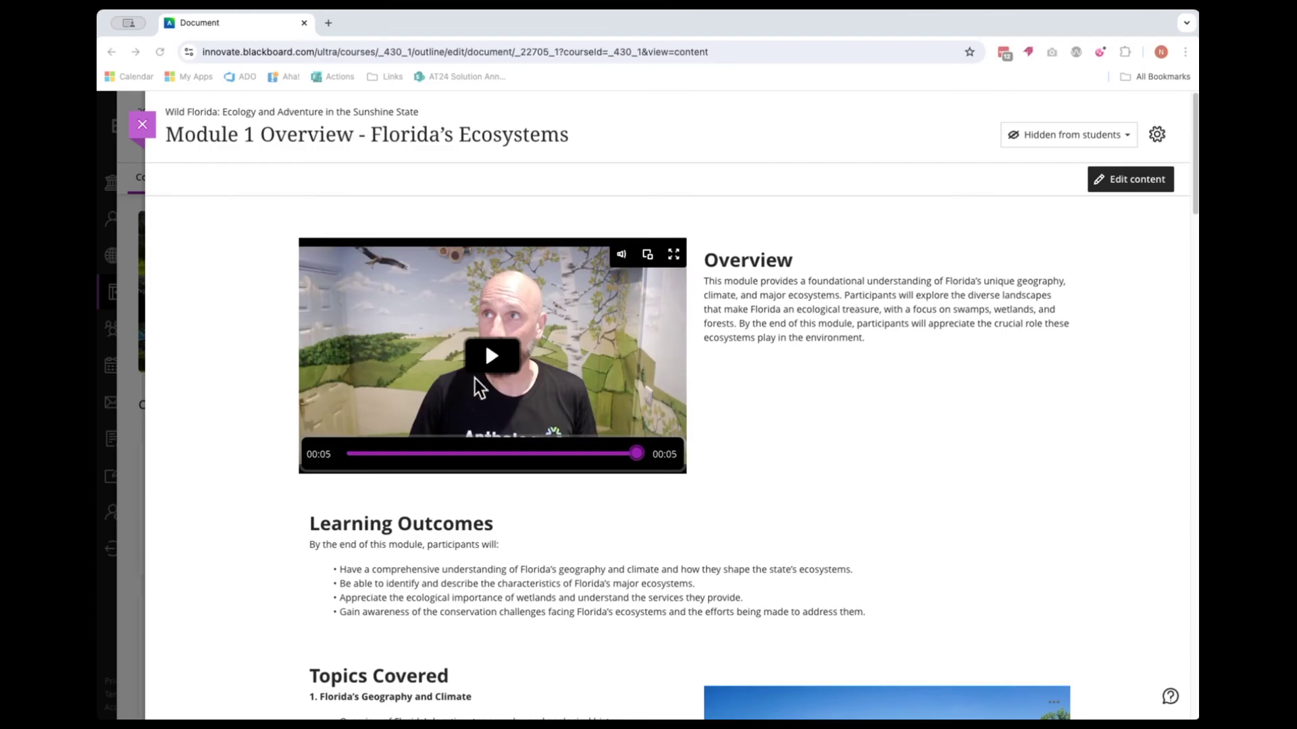
click(506, 364)
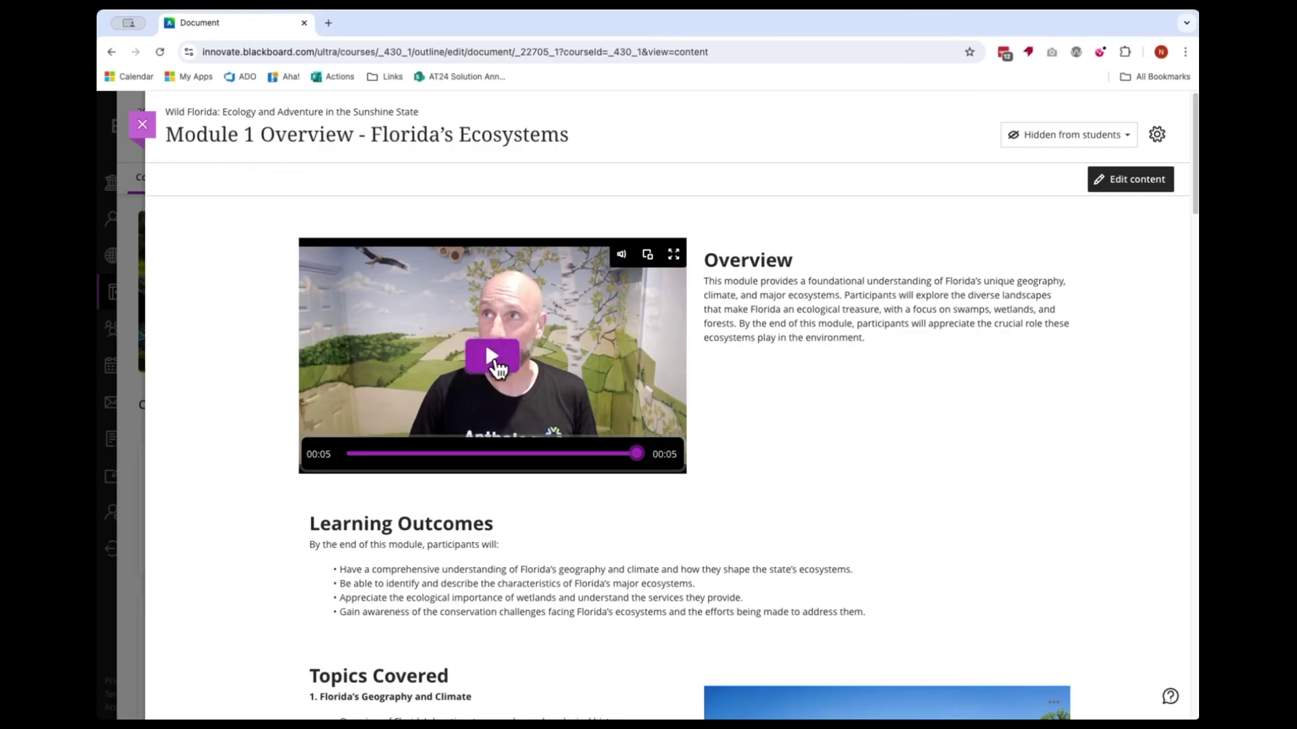